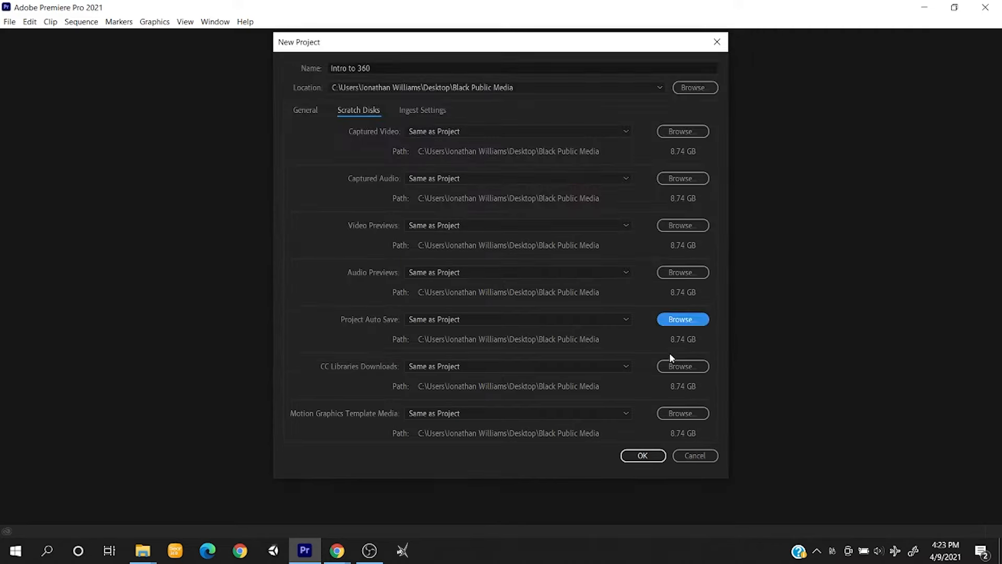
- Create the "Intro to 360" project in the Black Public Media folder with all scratch disks kept the same as the project
click(643, 456)
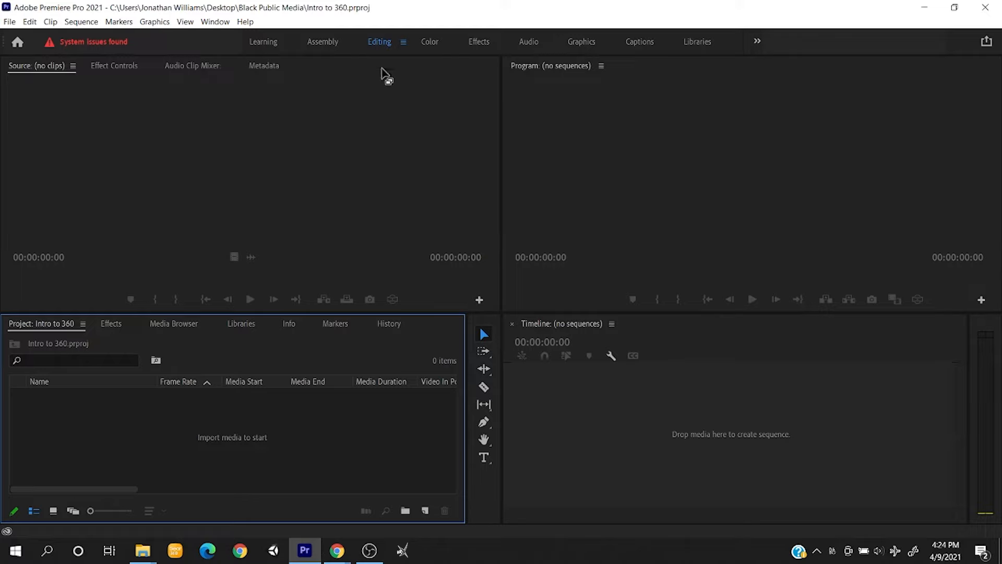
- Delete the unused media cache files through the Media Cache preferences and accept the preferences
click(30, 22)
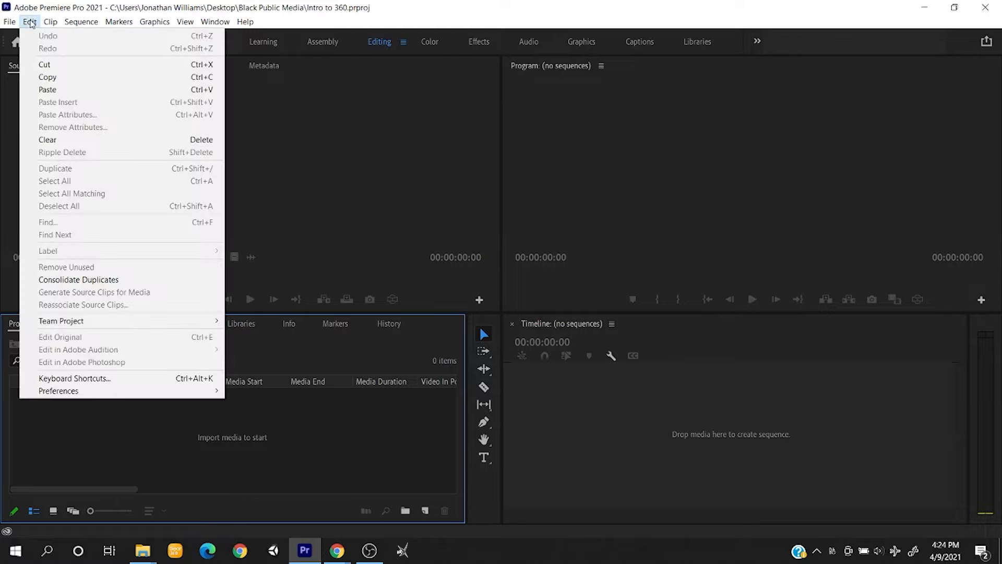
mouse_move(216, 390)
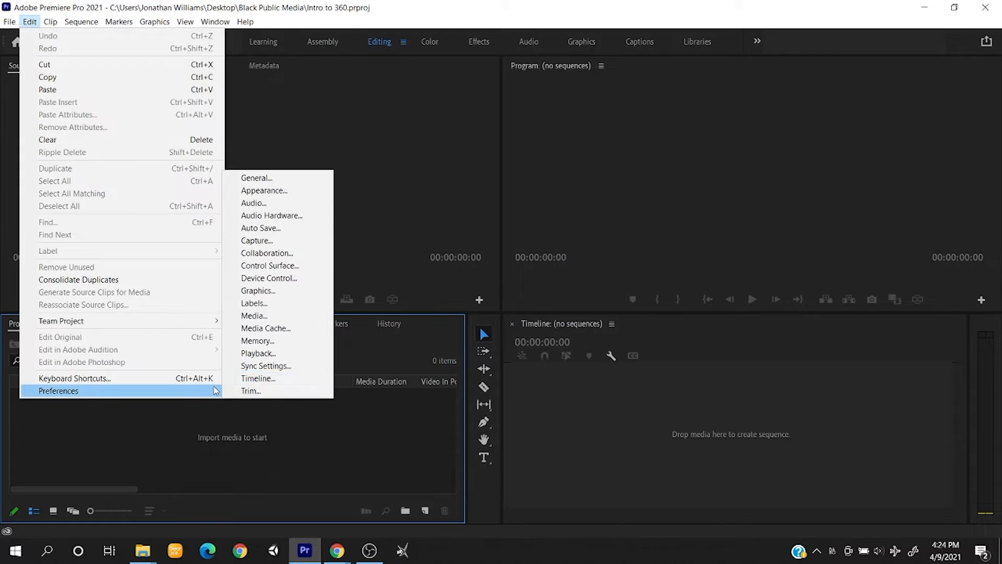
click(259, 328)
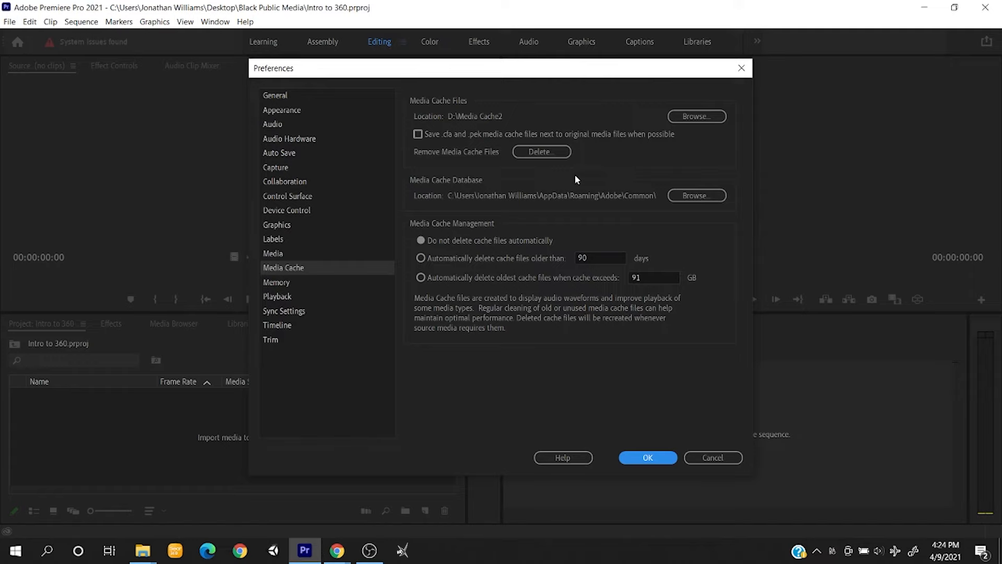
click(557, 154)
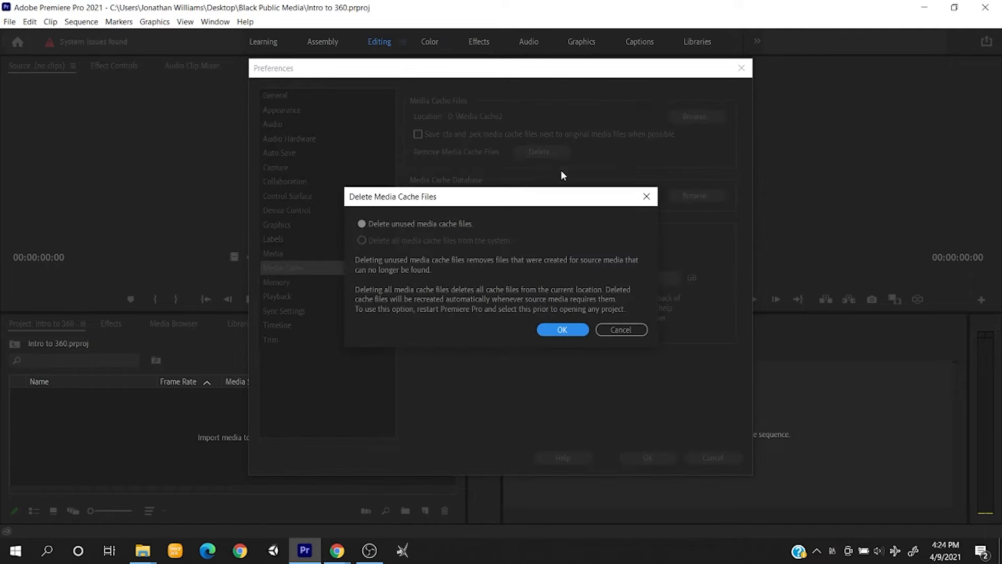
click(567, 331)
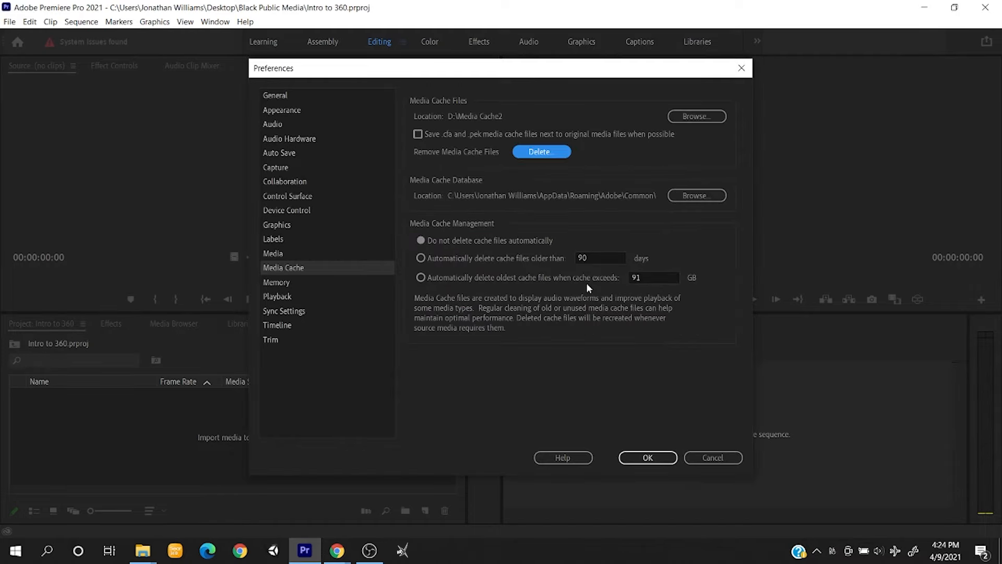
click(656, 459)
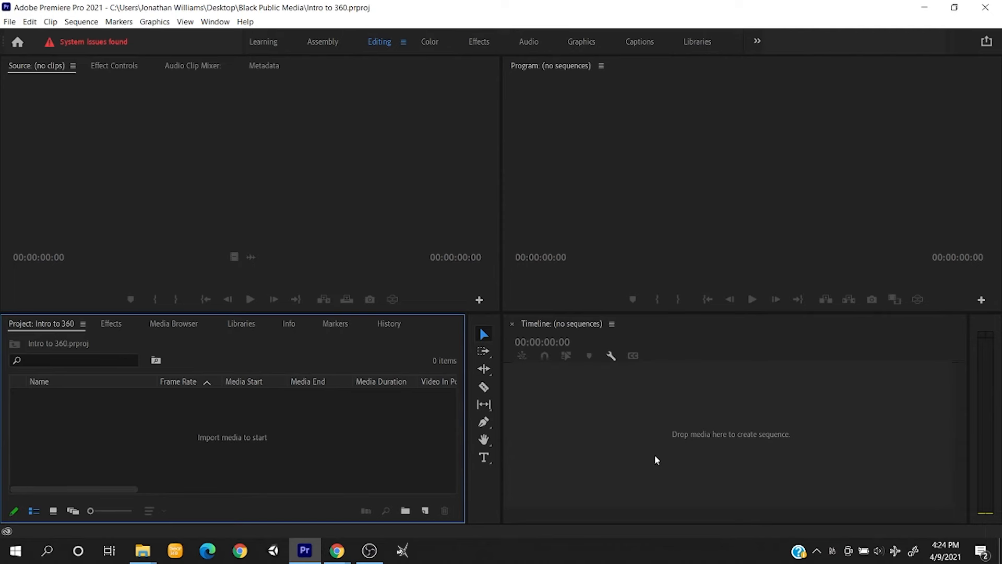
- Check the Black Public Media project folder and import all five 360 clips from the Black Public Media Footage folder
click(220, 484)
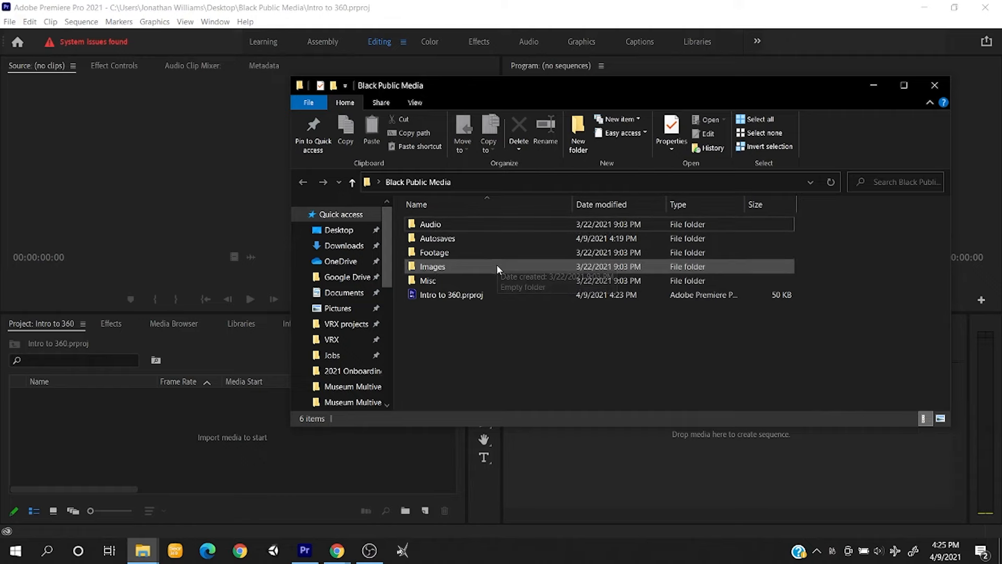
click(874, 86)
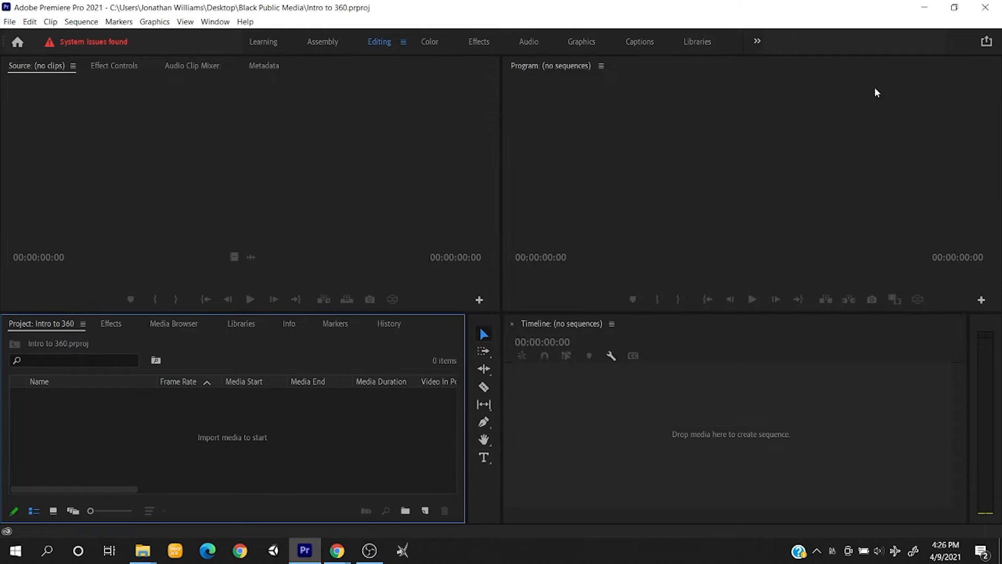
click(9, 22)
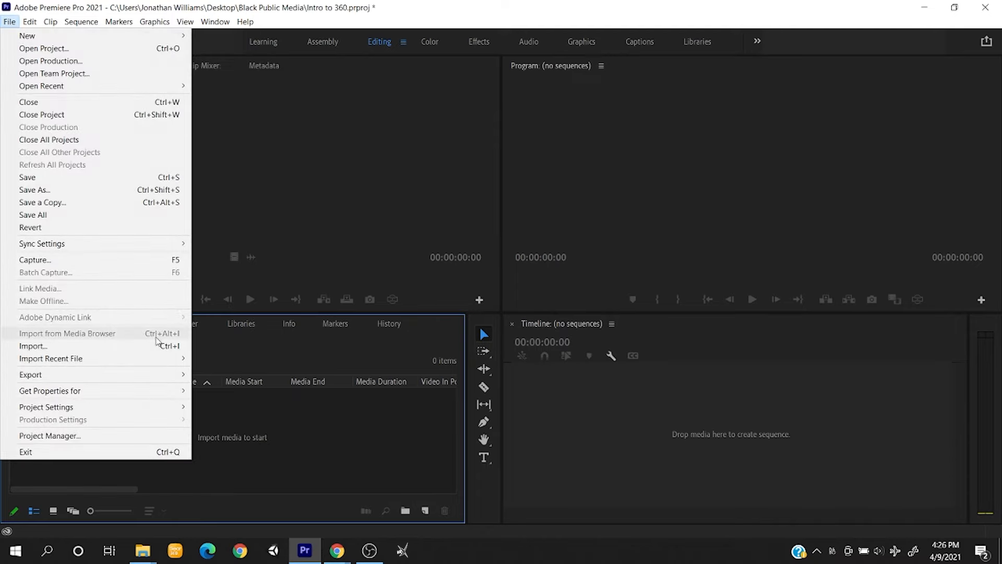
click(157, 346)
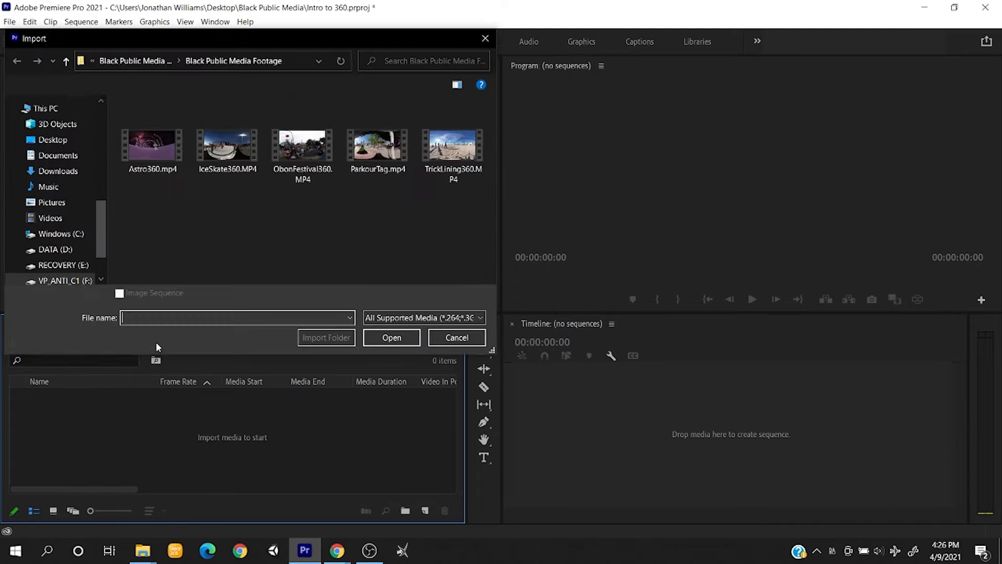
drag(460, 207, 135, 111)
click(393, 339)
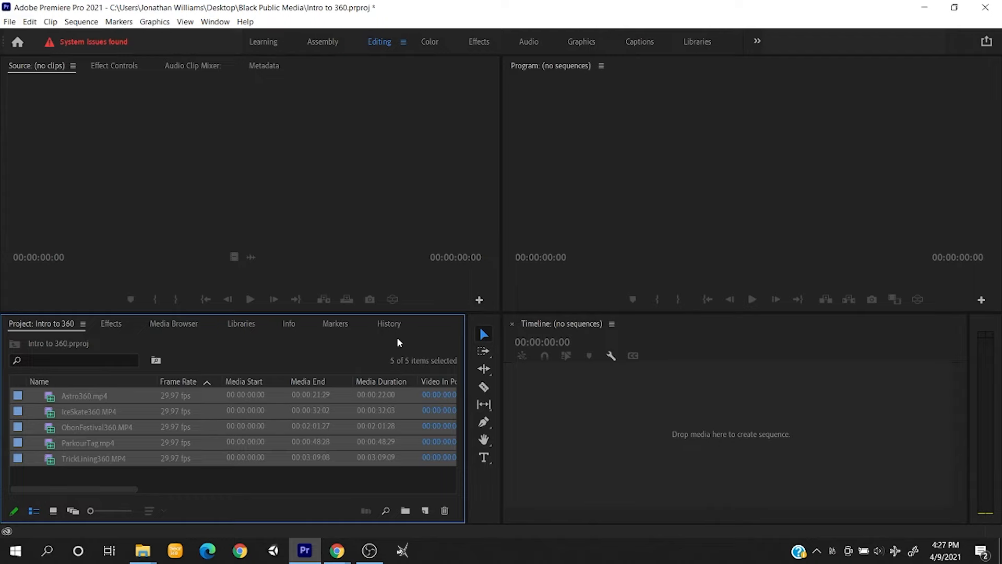
- Open Astro360.mp4 in the Source Monitor and play about its first two seconds
click(97, 396)
click(65, 393)
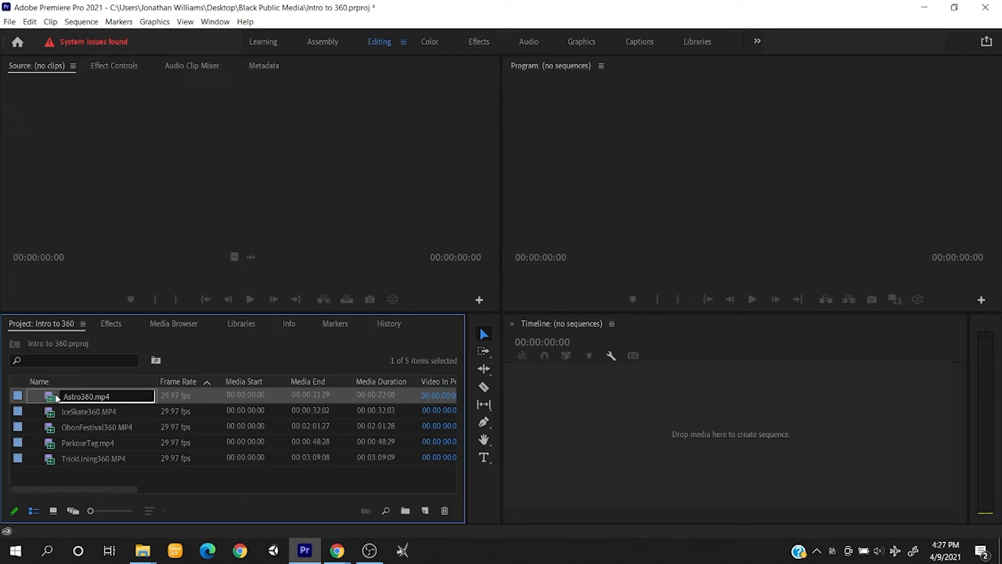
double_click(56, 396)
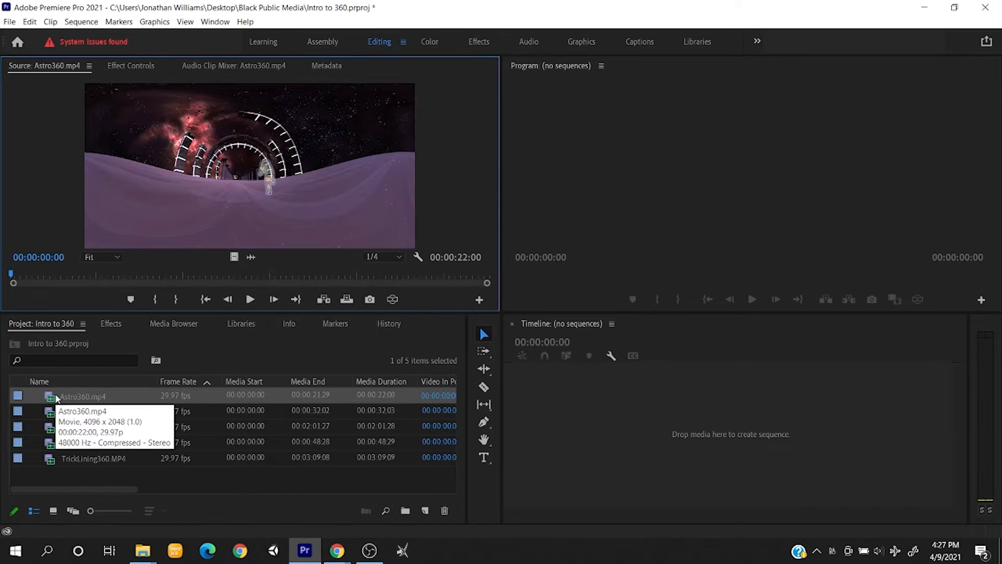
click(252, 300)
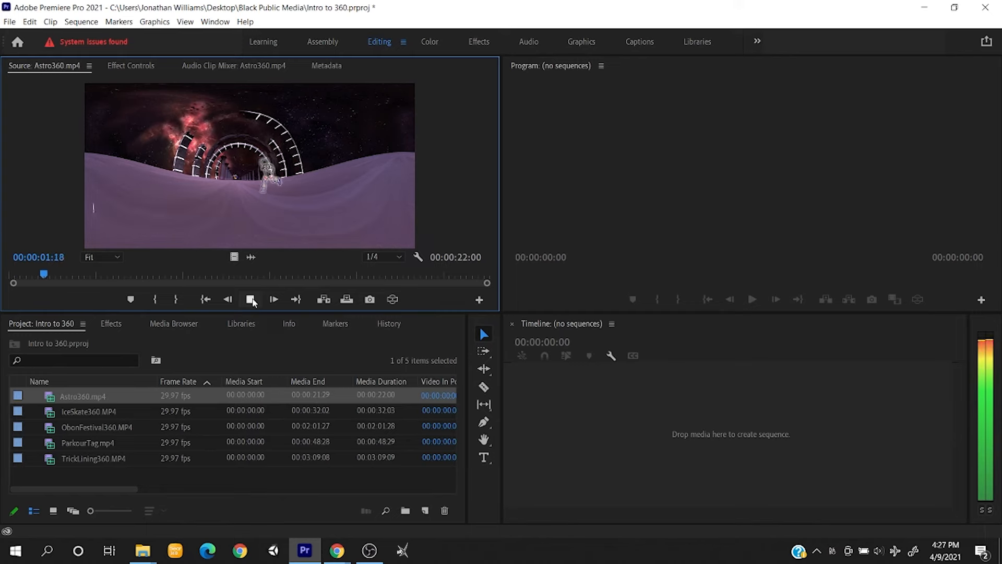
click(250, 300)
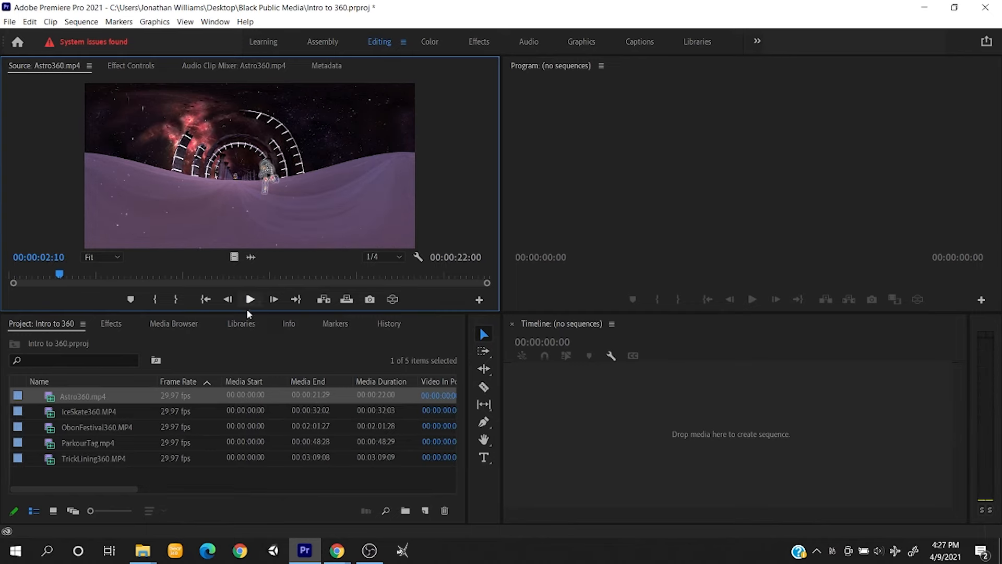
- Open ObonFestival360.MP4 in the Source Monitor and preview a few seconds from about 00:00:40
double_click(53, 426)
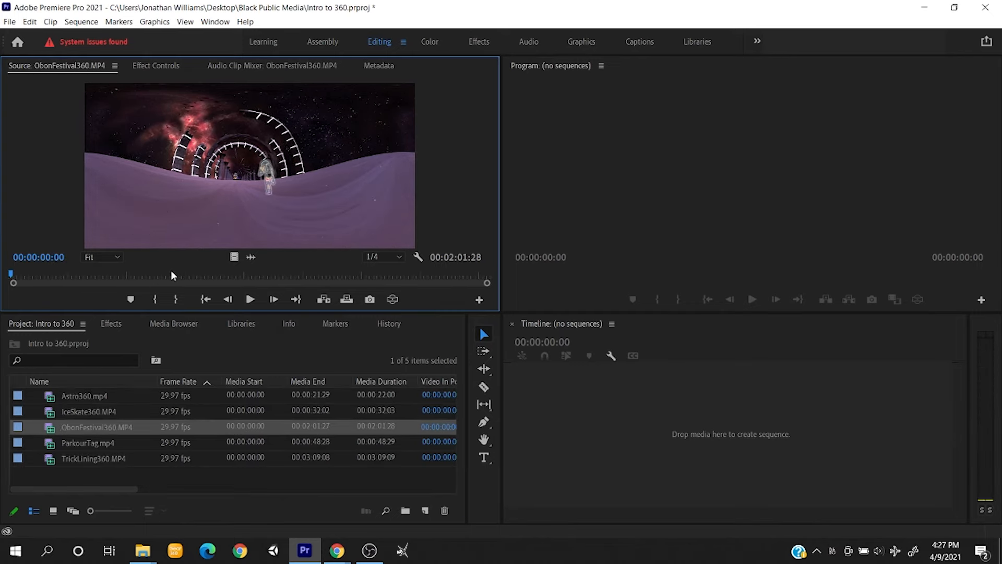
click(171, 272)
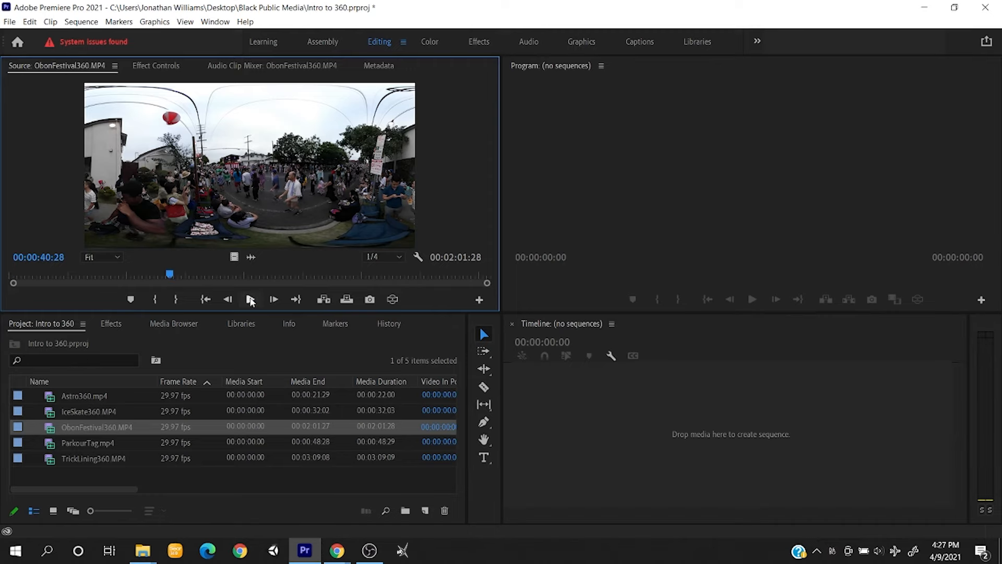
click(250, 300)
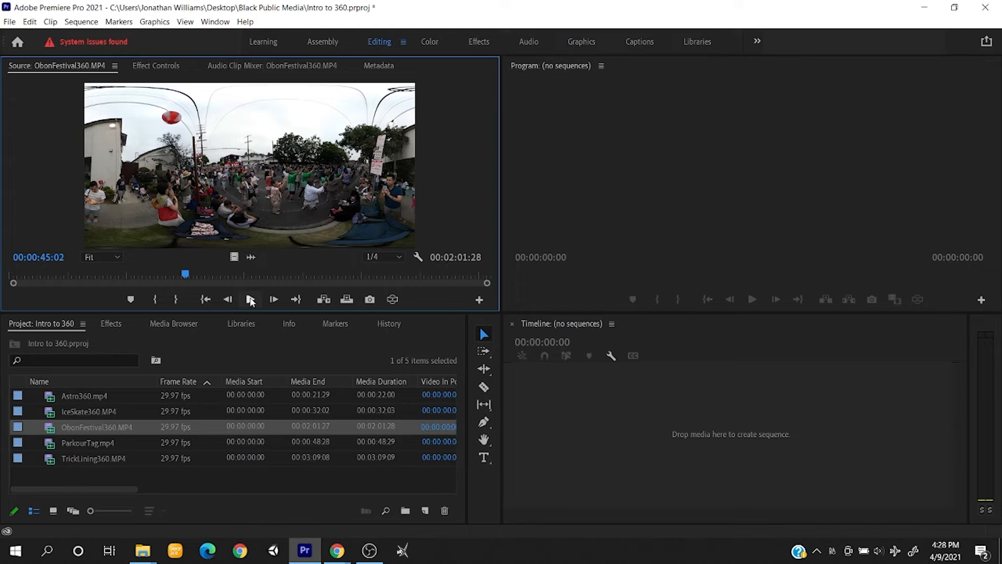
- Create a new sequence from the ObonFestival360.MP4 clip and play about its first three seconds
right_click(115, 427)
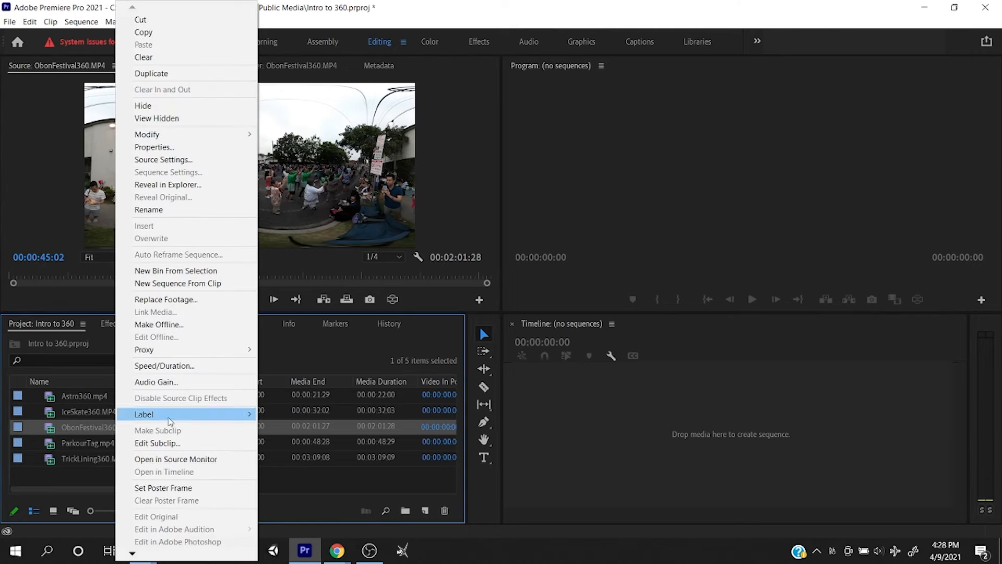
click(218, 285)
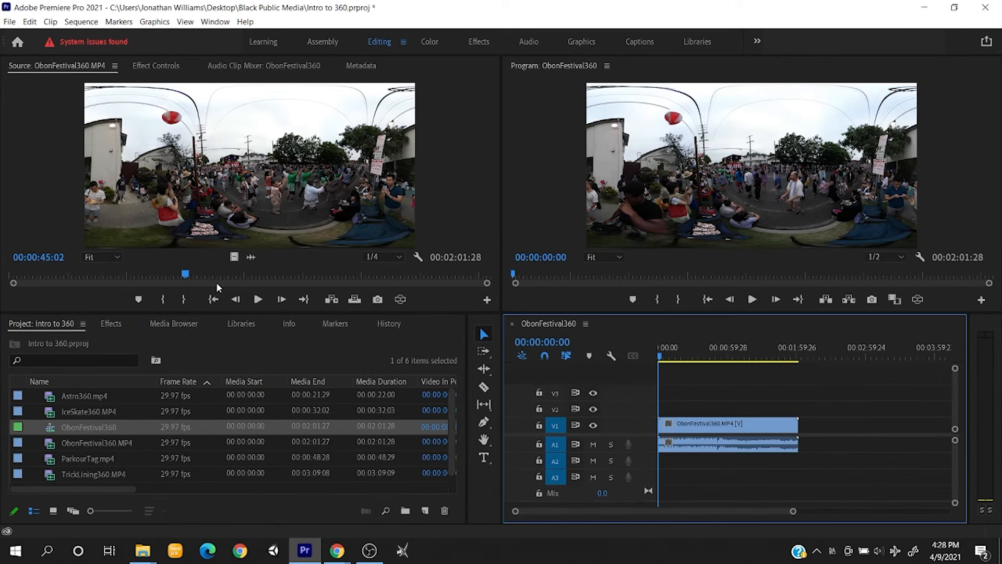
click(753, 299)
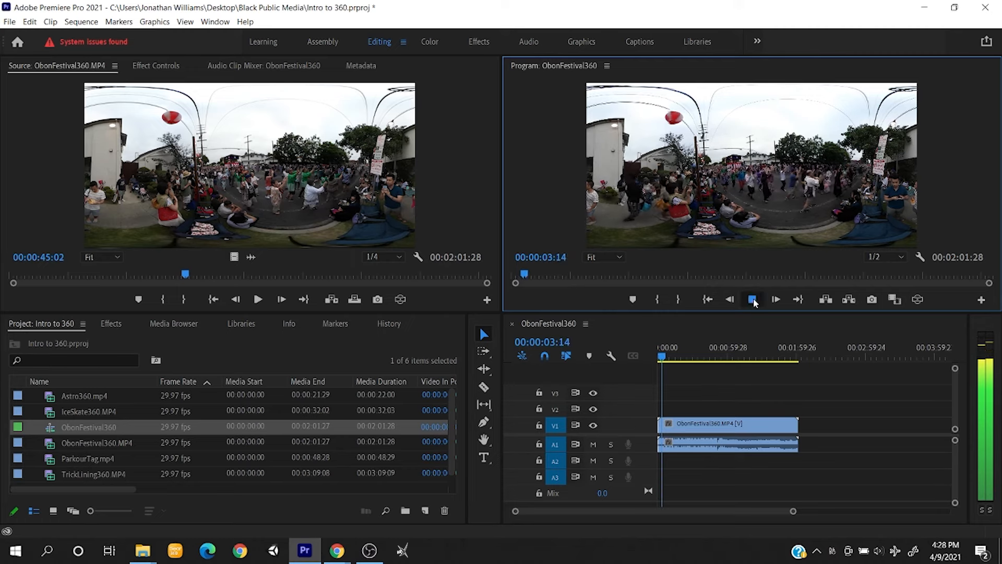
click(753, 300)
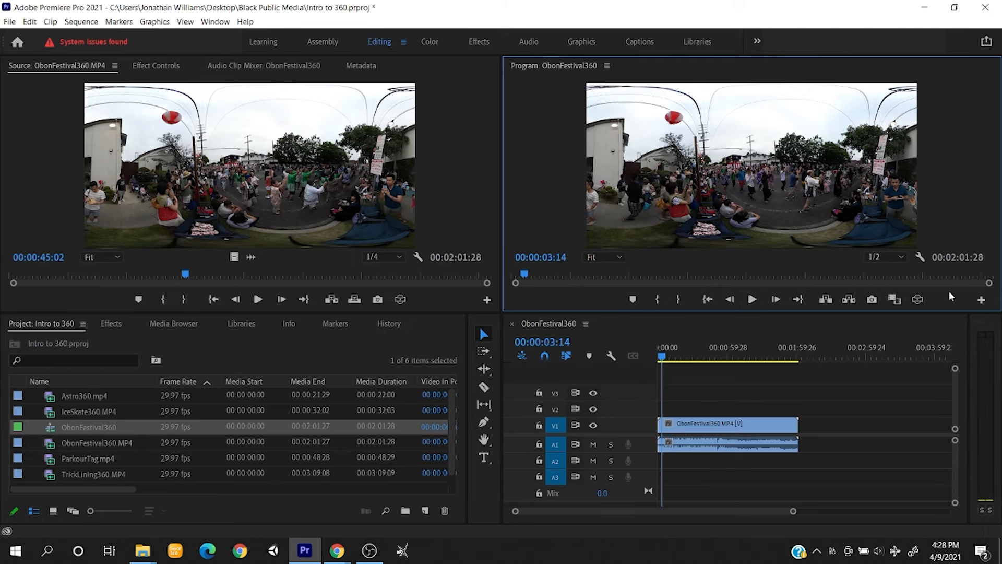
- Enable VR Video display for the Program Monitor and pan the view to about 6° horizontally and 1° vertically
click(918, 300)
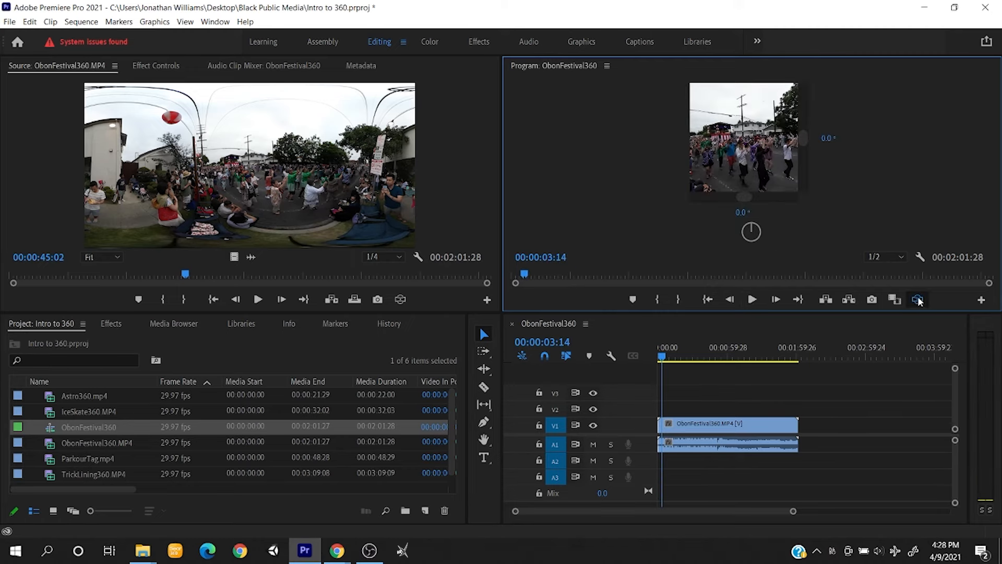
click(918, 299)
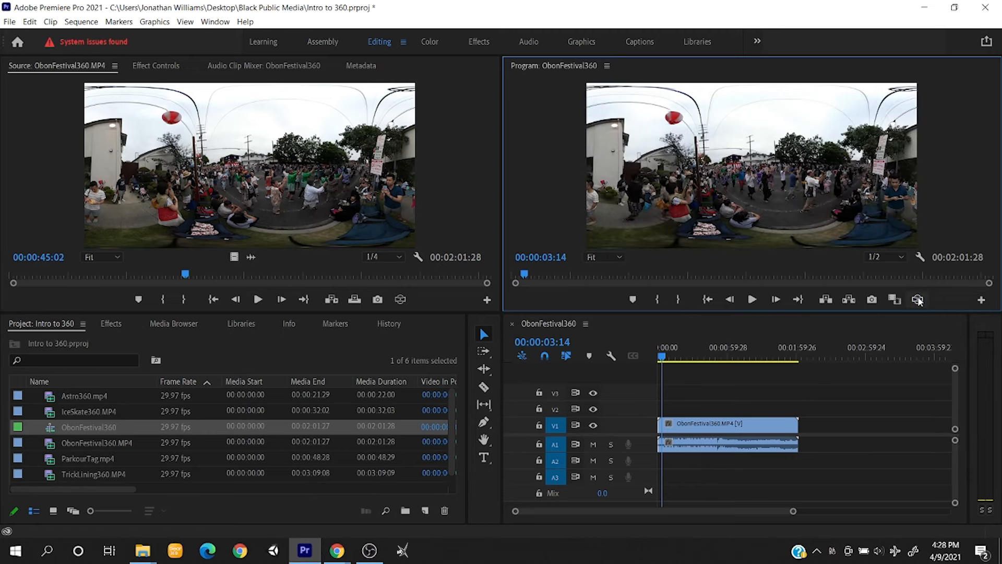
right_click(820, 225)
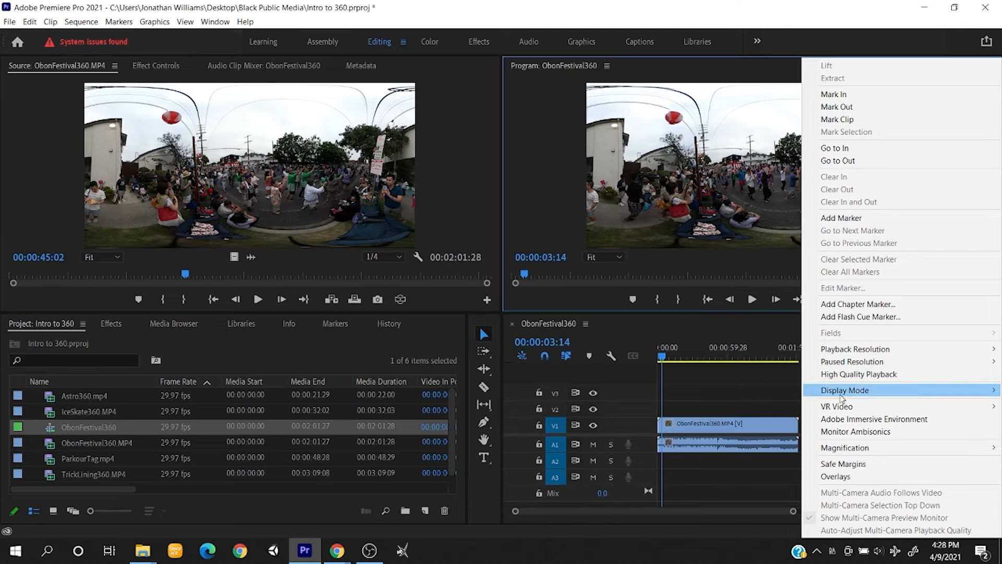
mouse_move(840, 407)
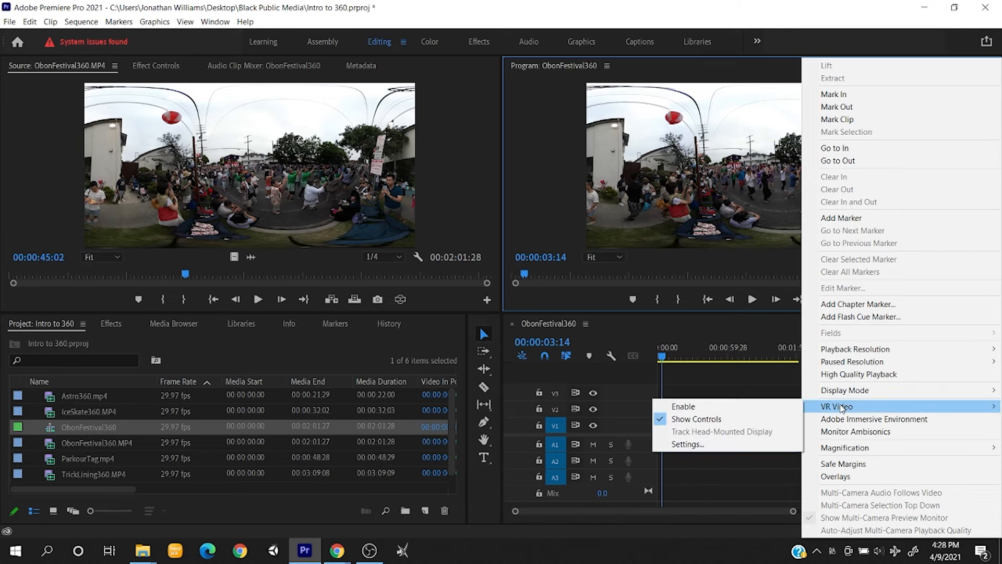
click(778, 407)
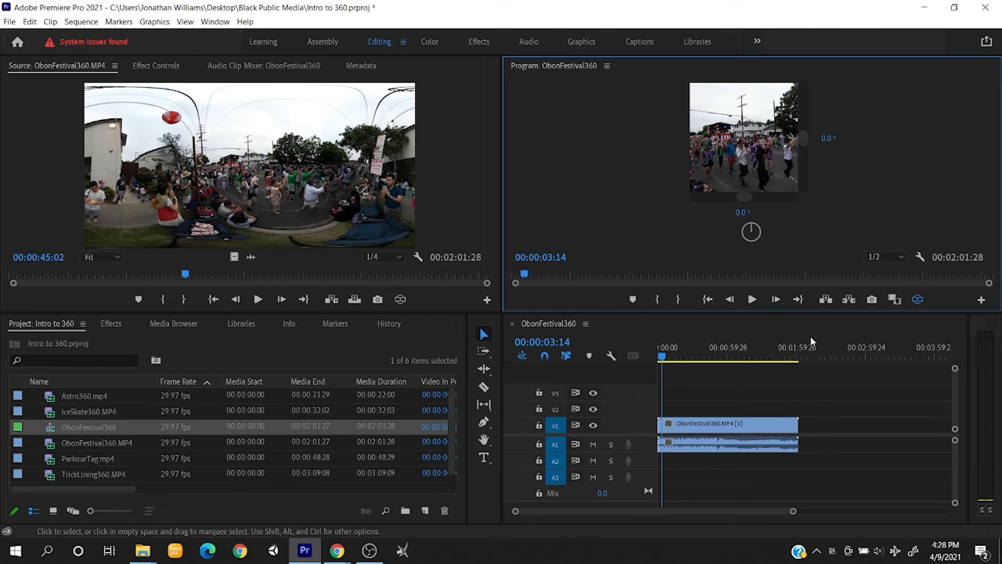
mouse_move(719, 154)
mouse_down()
mouse_move(764, 150)
mouse_move(728, 122)
mouse_move(665, 151)
mouse_move(604, 158)
mouse_move(802, 158)
mouse_move(640, 153)
mouse_move(717, 159)
mouse_up()
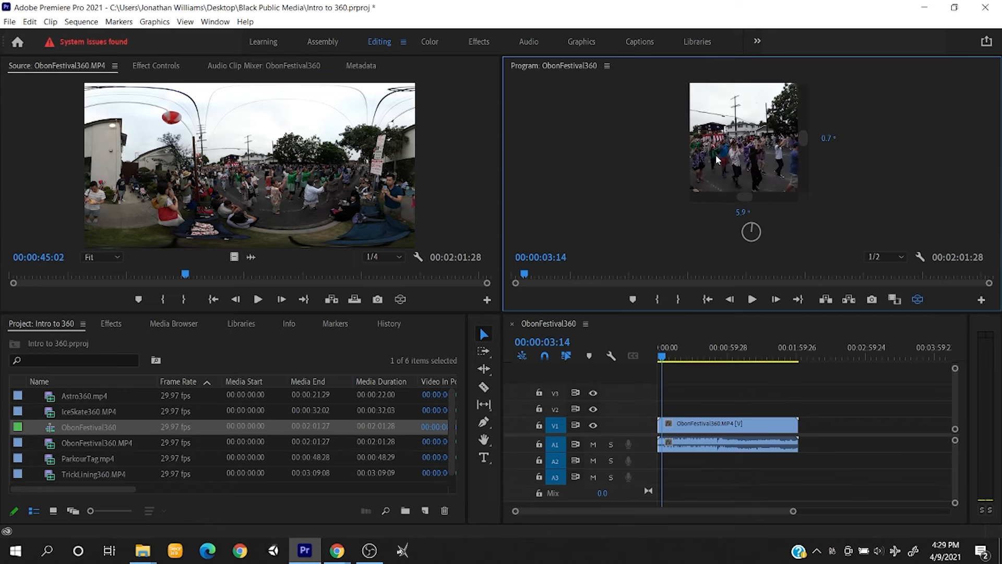
- Set the VR monitor view to 180° horizontal and 90° vertical, and pan the view to about 32° horizontally and -8° vertically
right_click(792, 176)
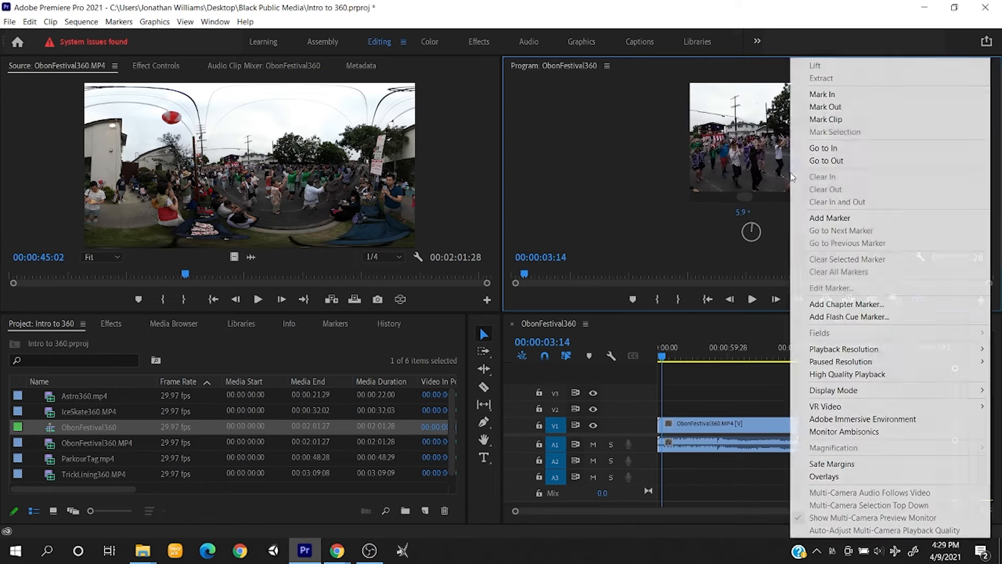
mouse_move(827, 408)
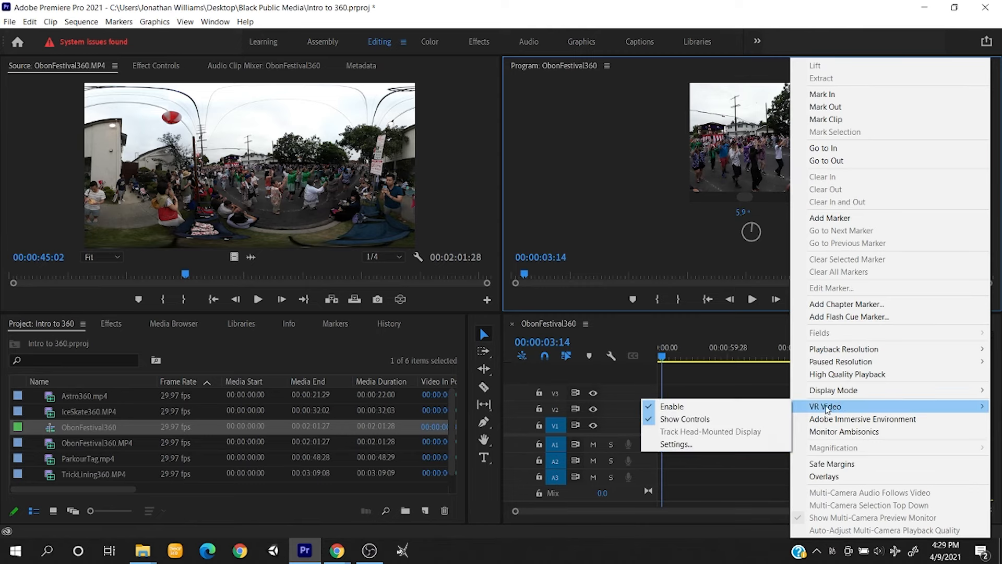
click(716, 444)
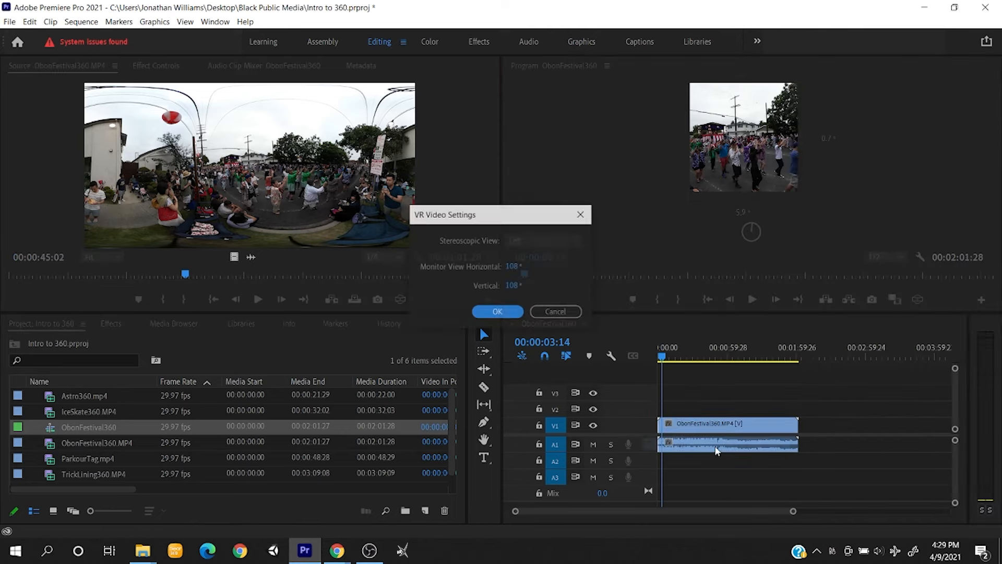
click(515, 267)
text(180)
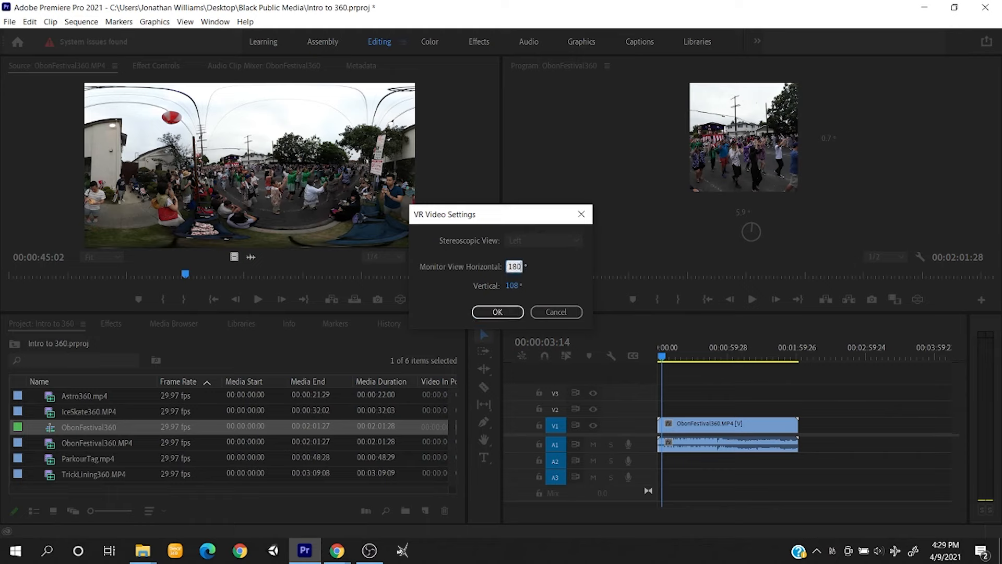
click(513, 285)
text(90)
click(497, 312)
drag(711, 149, 722, 154)
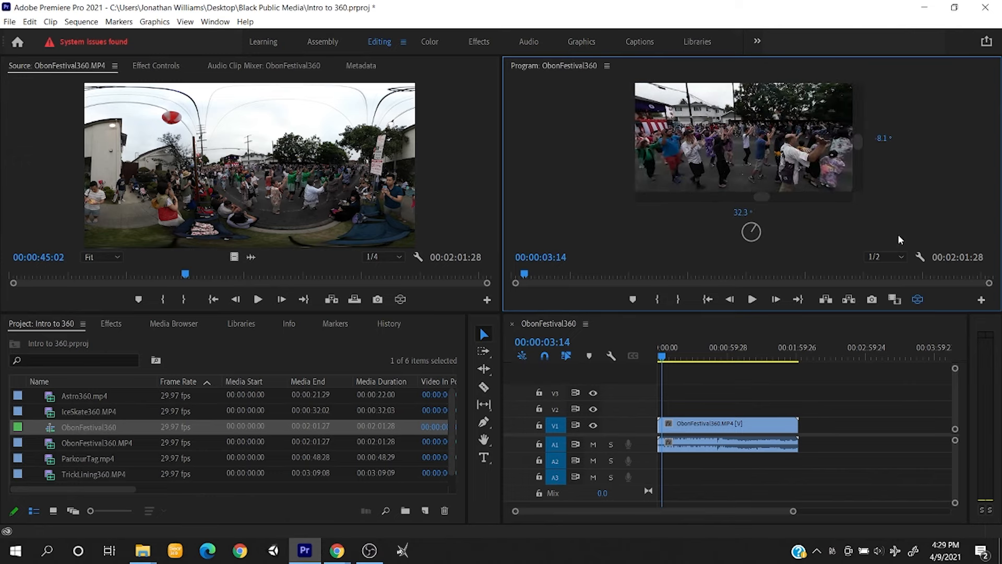